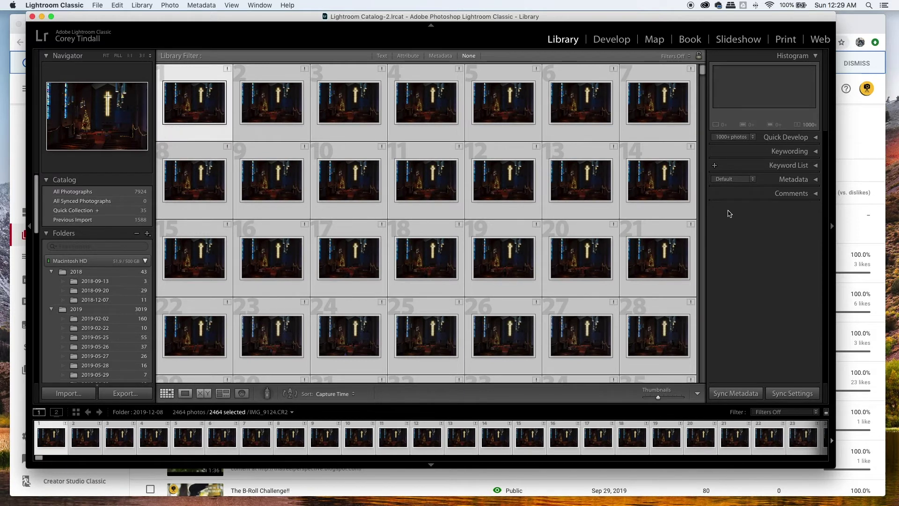
Switch to the Develop module and open the export settings for all selected photos, continuing with smart previews for missing originals.
click(610, 42)
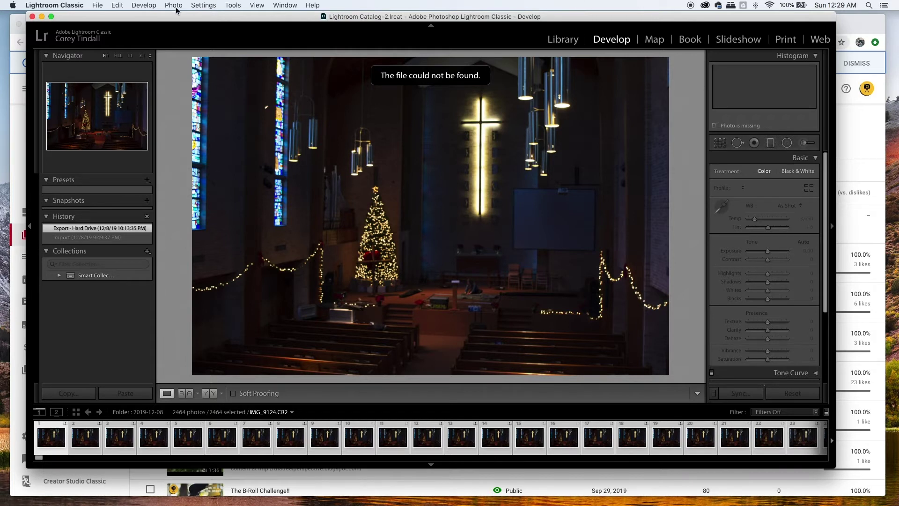
click(101, 7)
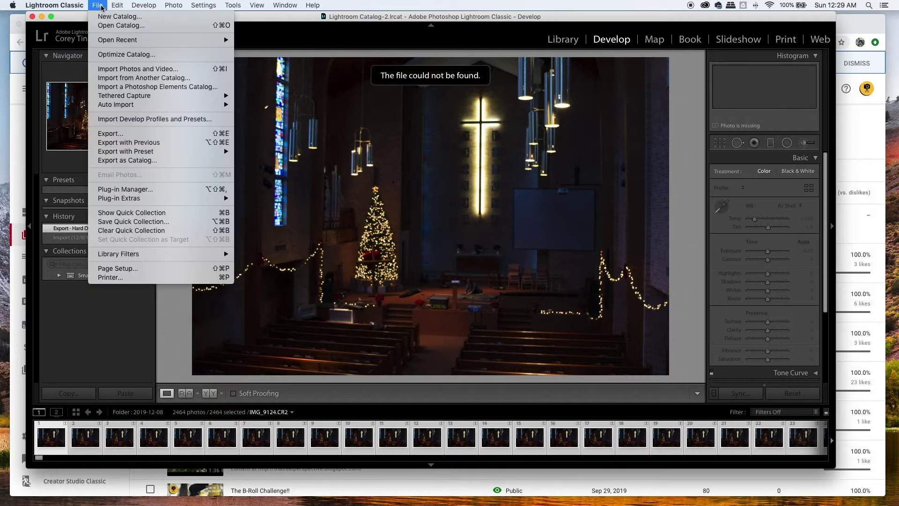
click(157, 135)
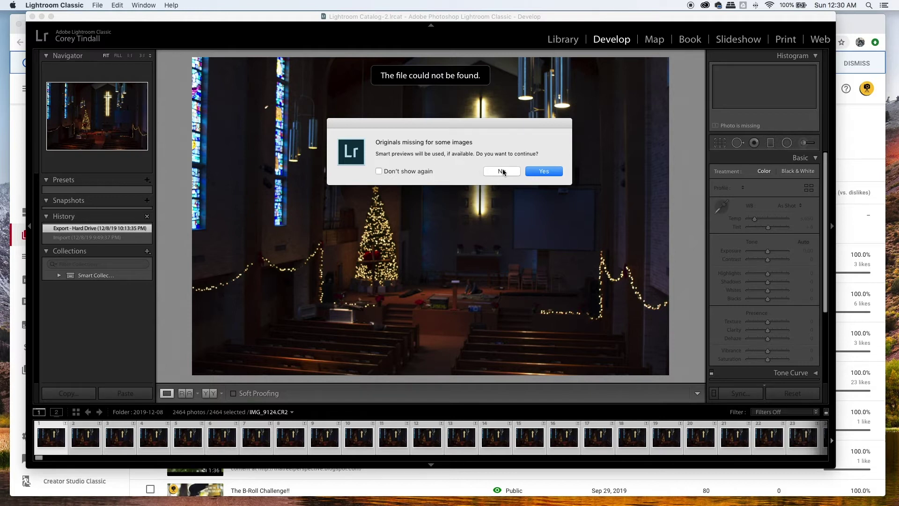
click(537, 170)
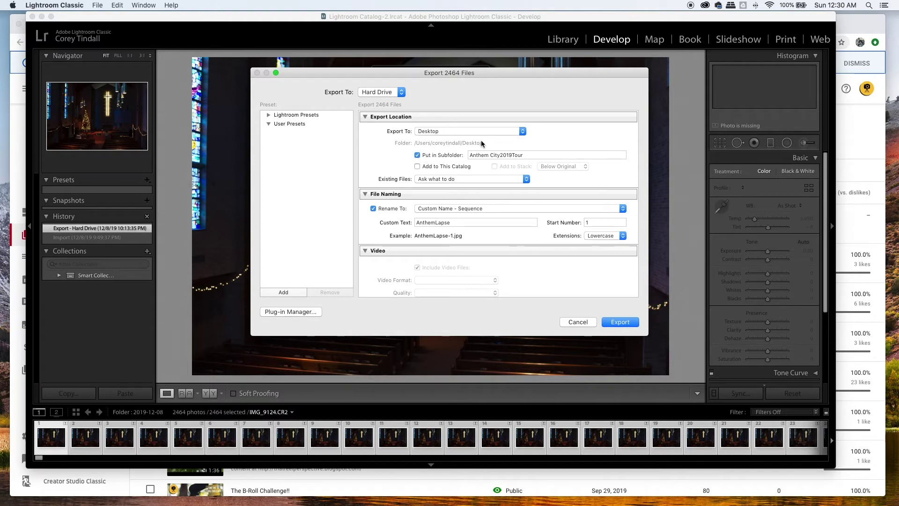
Review the export subfolder and the Custom Name - Sequence file naming, then close the export settings without exporting.
click(488, 154)
click(497, 209)
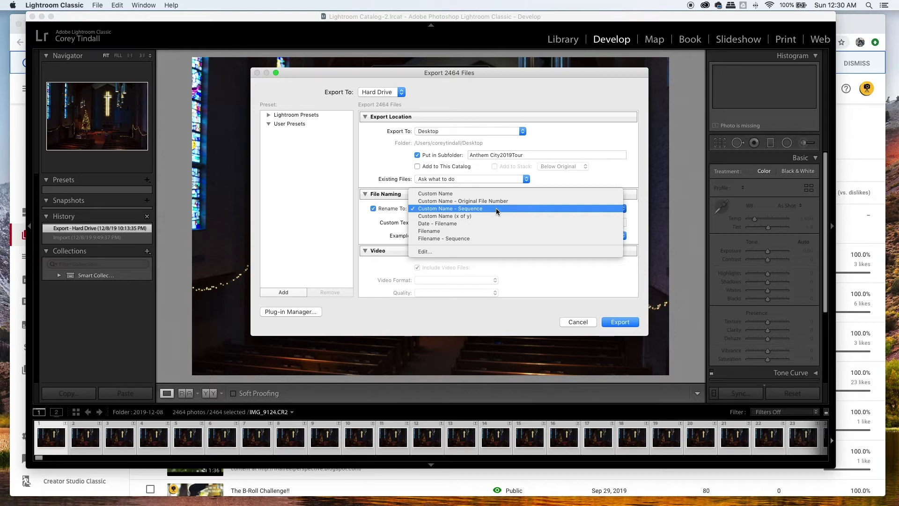
click(496, 208)
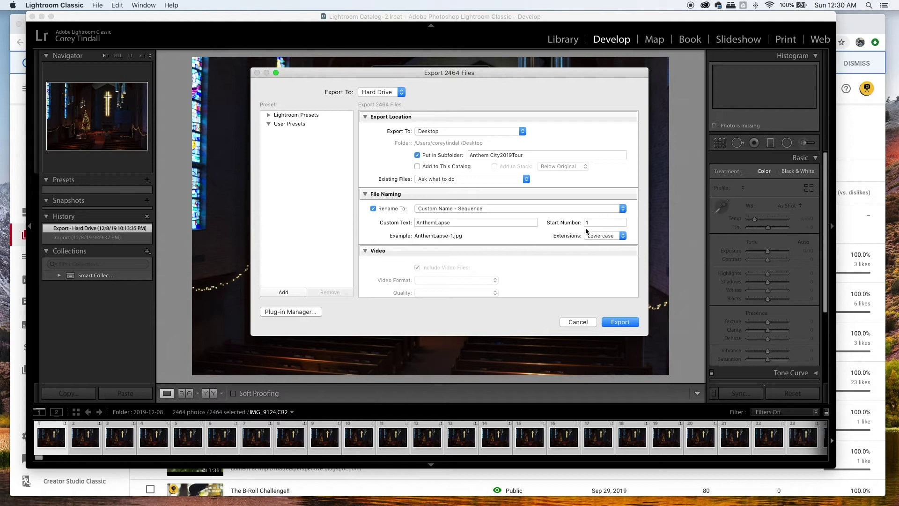
click(581, 322)
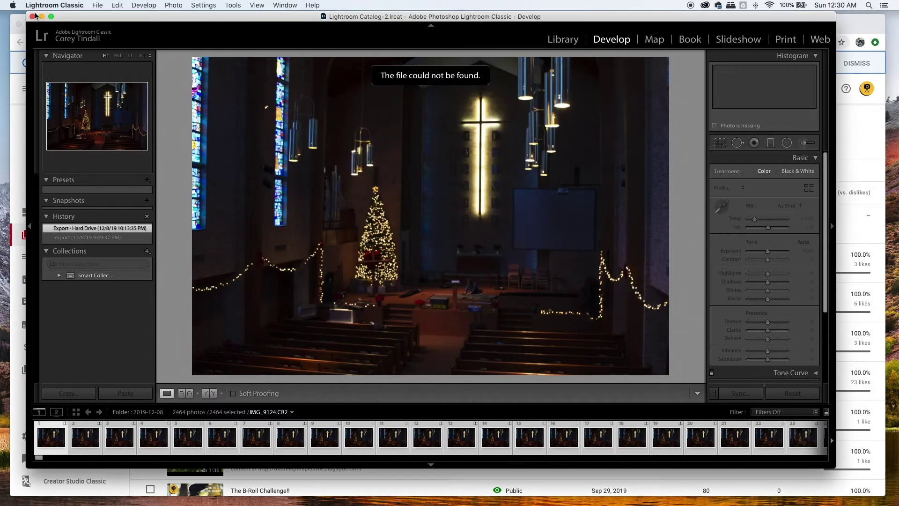
Quit Lightroom Classic and confirm quitting.
key(super+q)
click(546, 173)
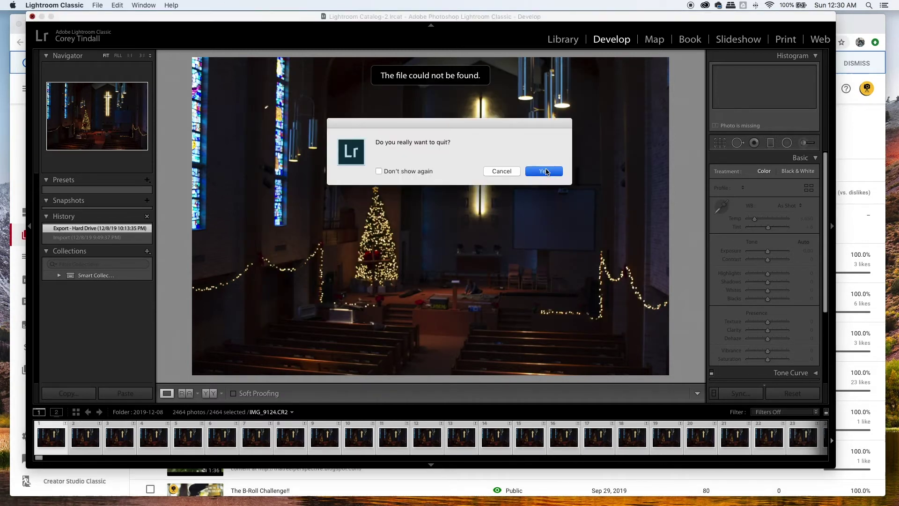
click(497, 210)
Launch Adobe Photoshop 2020 from the Mac's installed applications.
mouse_move(567, 501)
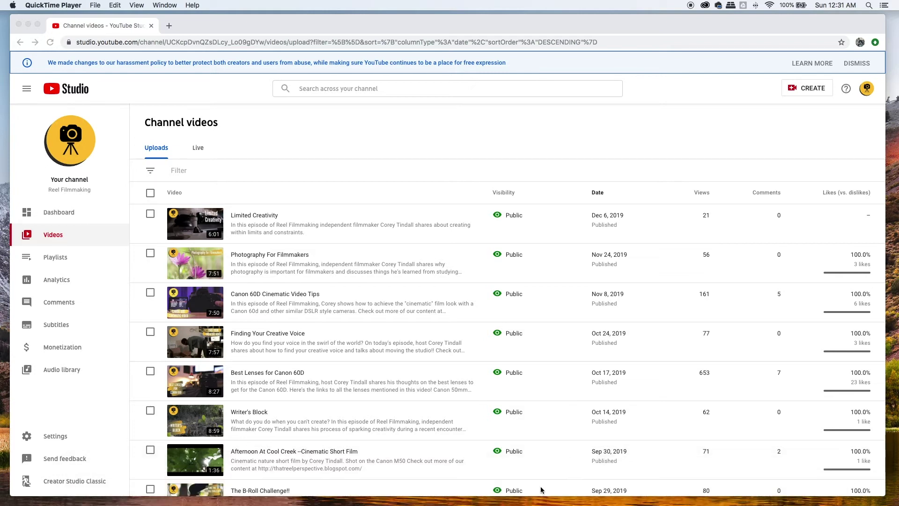
key(F4)
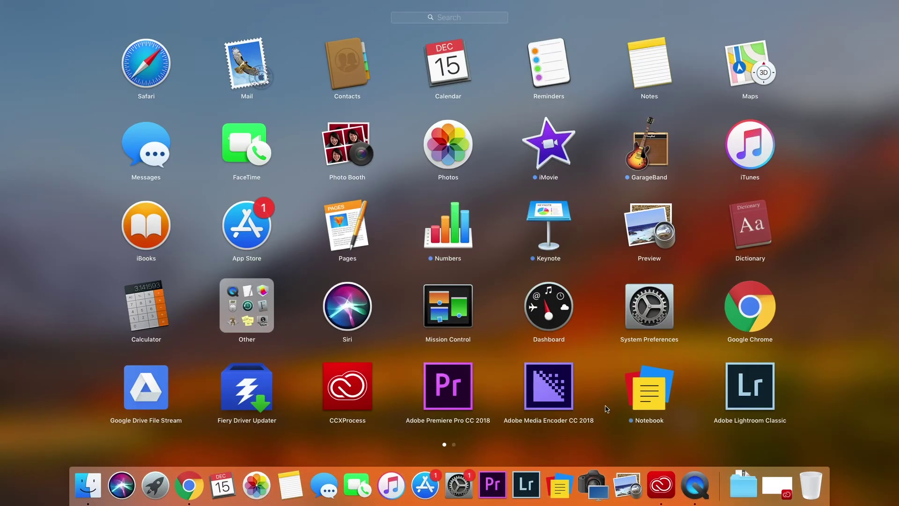
scroll(608, 409, right, 3)
click(360, 167)
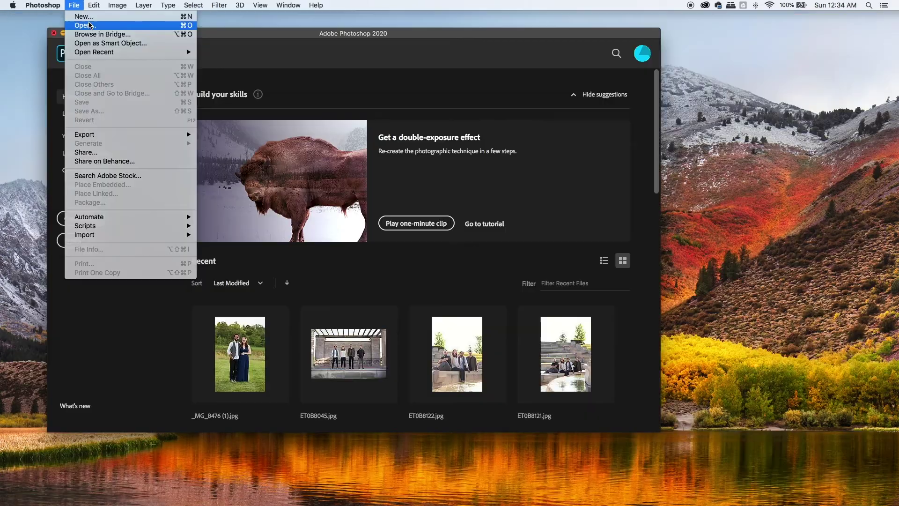
Start opening a file and look through the numbered AnthemLapse images in the Anthem City2019Tour folder.
click(89, 25)
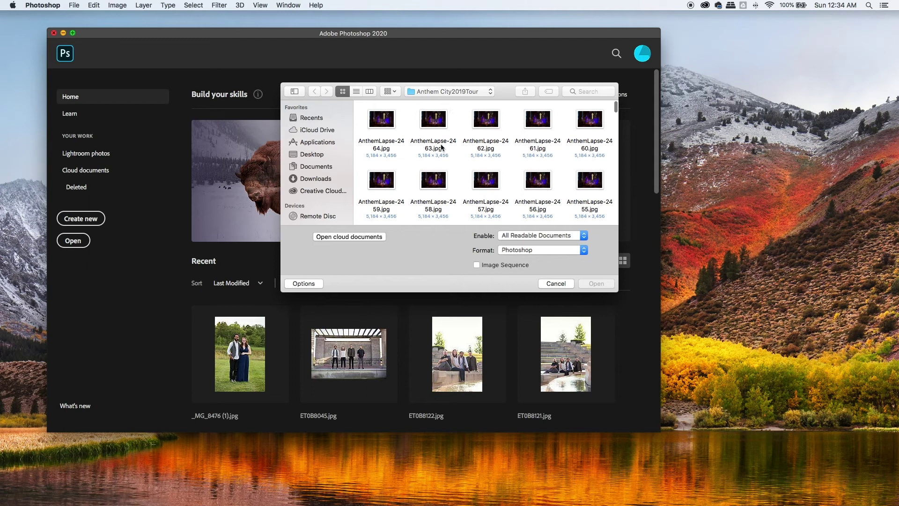
scroll(441, 148, down, 10)
scroll(441, 147, up, 10)
scroll(410, 130, down, 2)
scroll(410, 130, up, 2)
Open AnthemLapse-1.jpg as an image sequence with a frame rate of 24 fps.
click(388, 123)
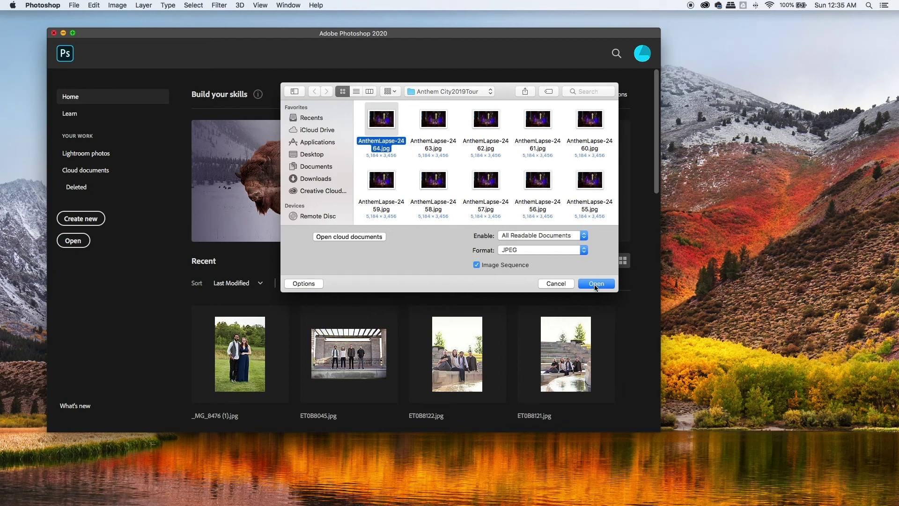
click(406, 169)
scroll(410, 171, down, 20)
scroll(609, 169, down, 20)
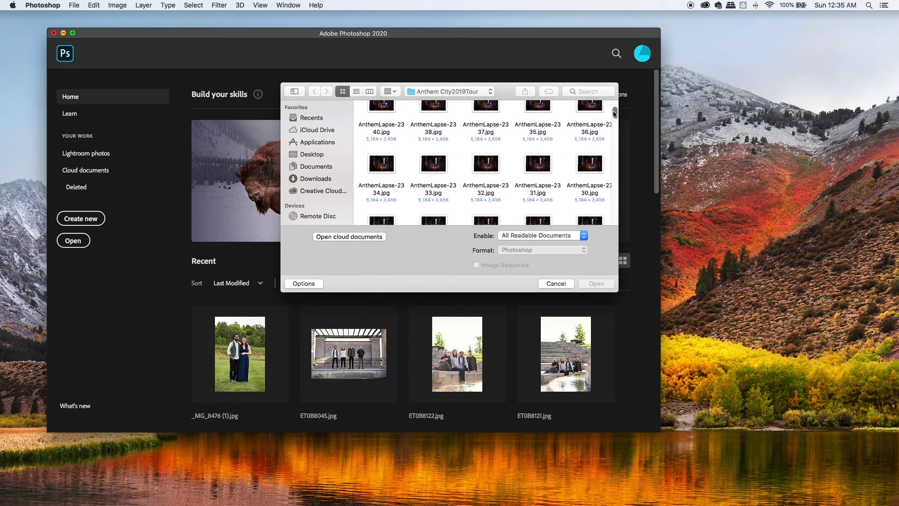
click(556, 199)
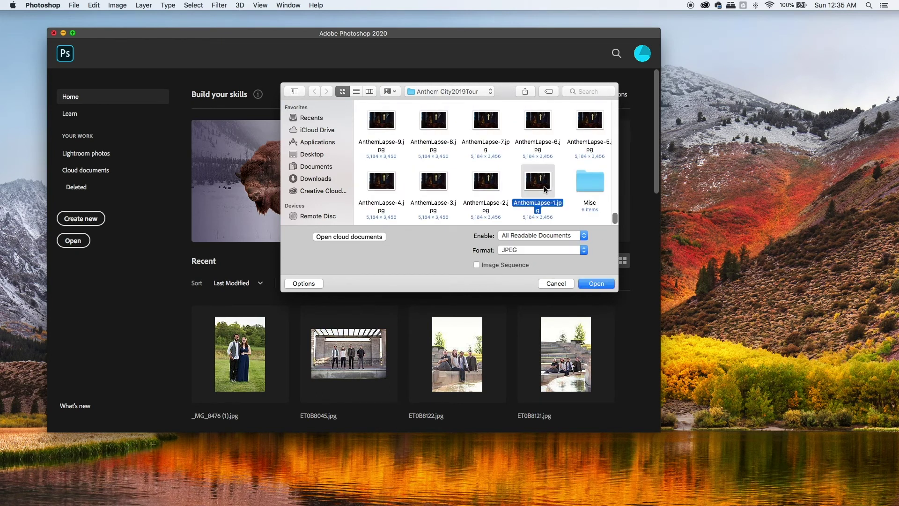
click(478, 265)
click(594, 285)
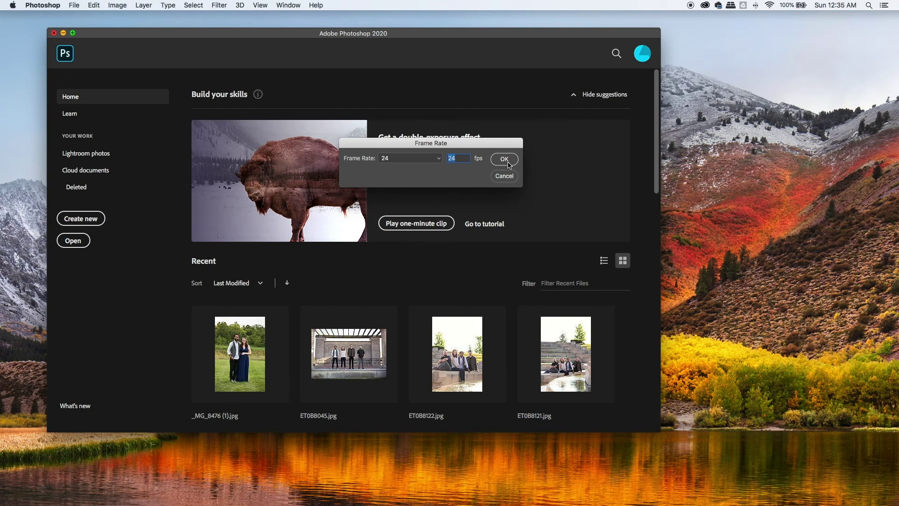
click(509, 164)
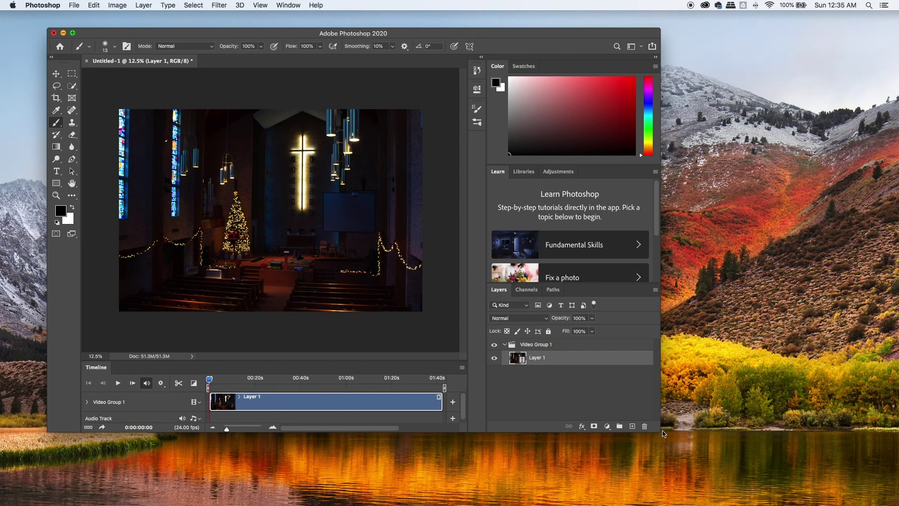
Enlarge the application window and scrub the timeline to about 9 seconds to preview the timelapse.
drag(660, 430, 860, 473)
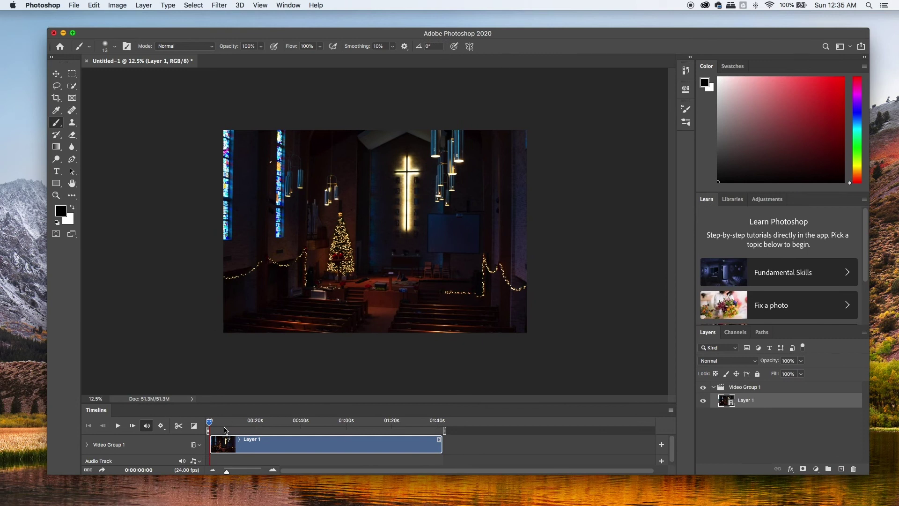
drag(209, 422, 230, 421)
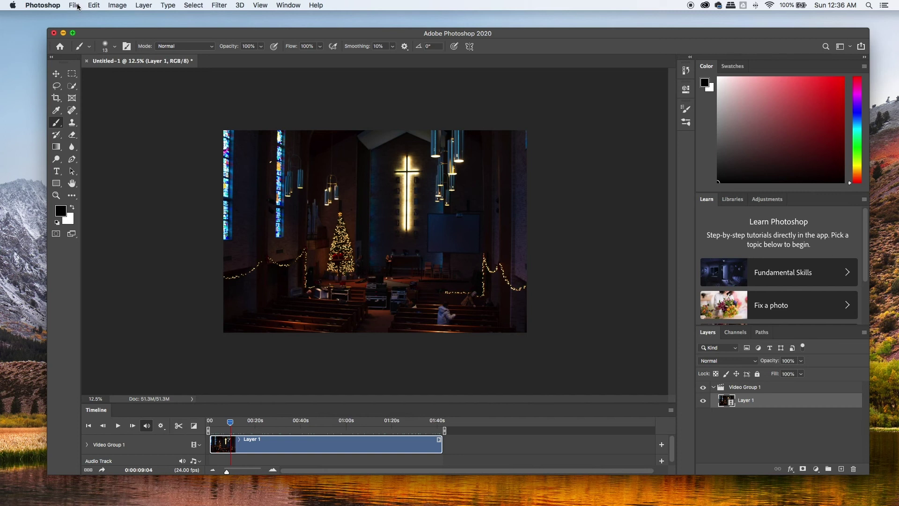
Open the Render Video export settings for the timelapse.
click(75, 5)
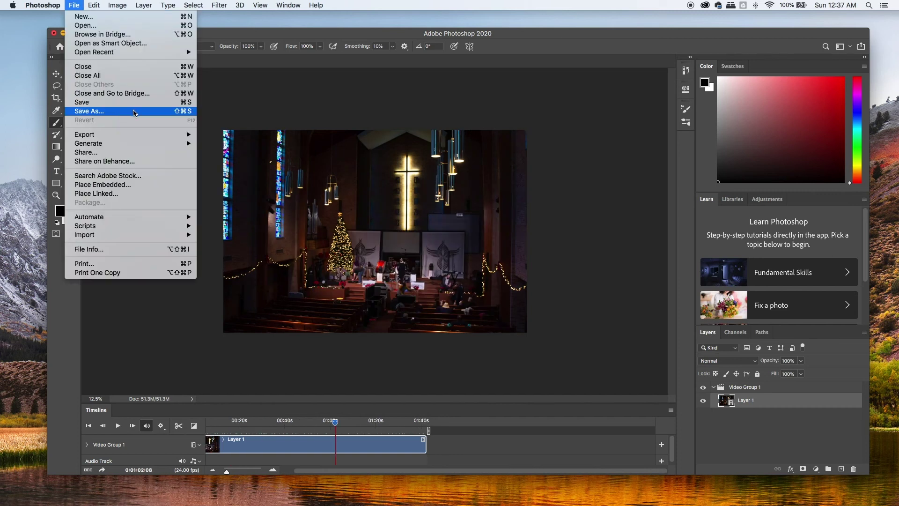
mouse_move(138, 135)
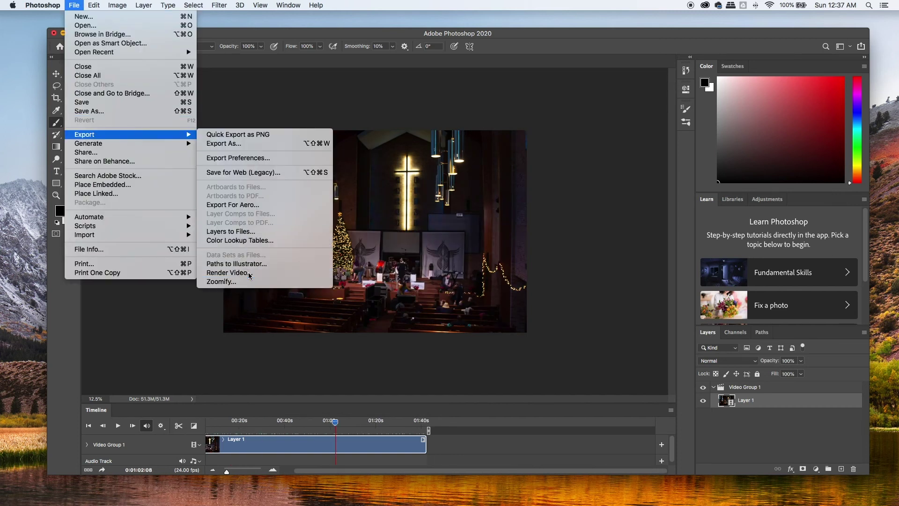
click(227, 272)
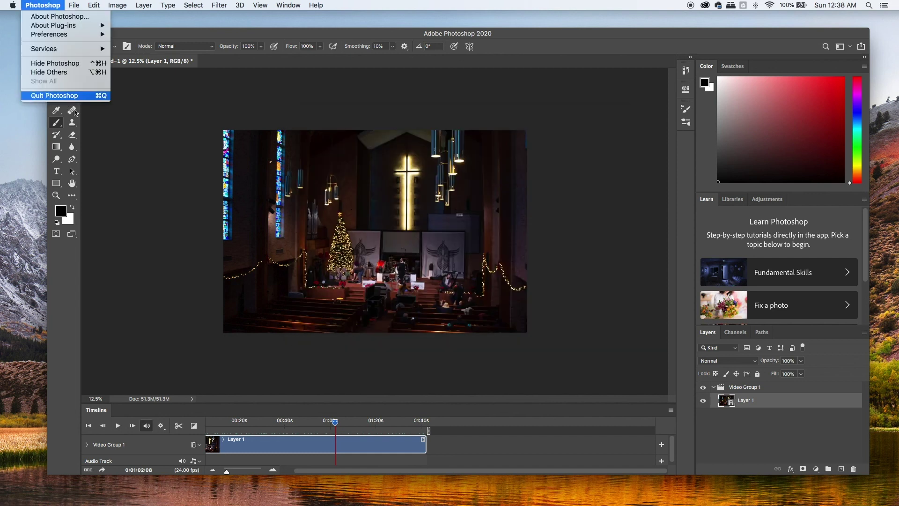
Quit Photoshop without saving the Untitled-1 document.
click(79, 94)
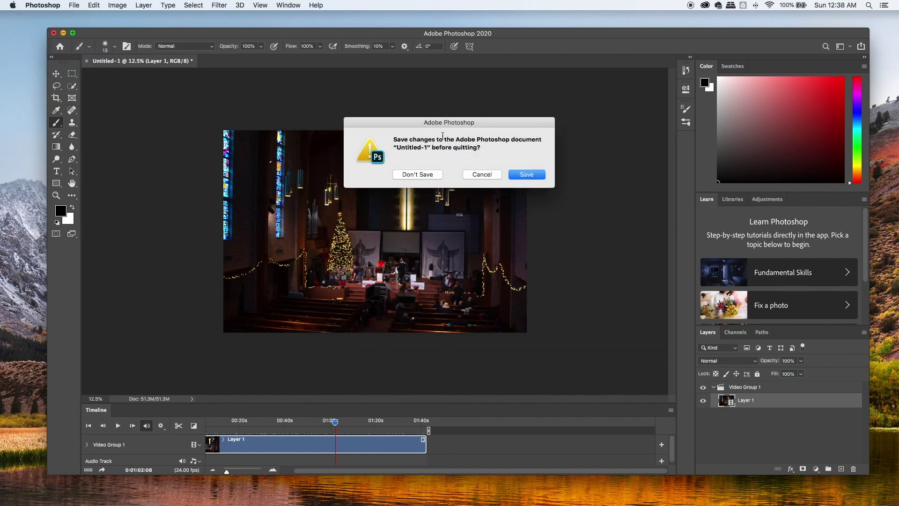
click(433, 176)
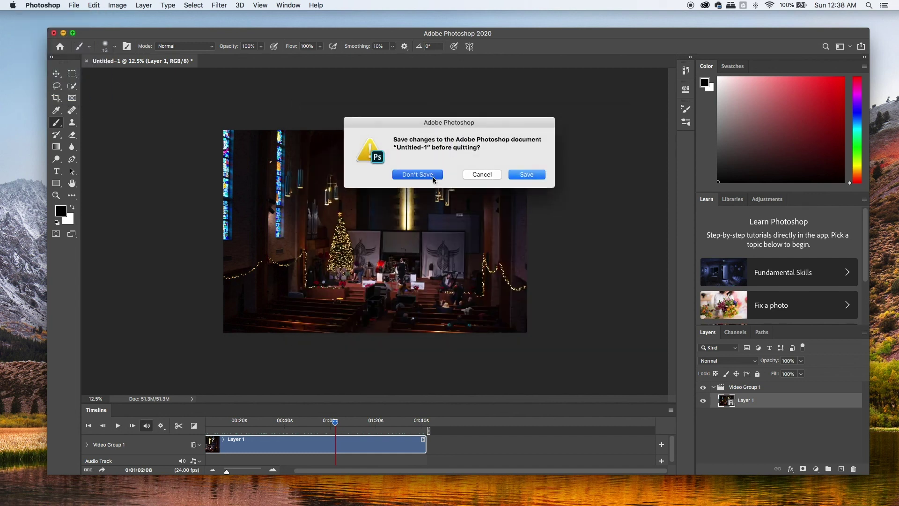